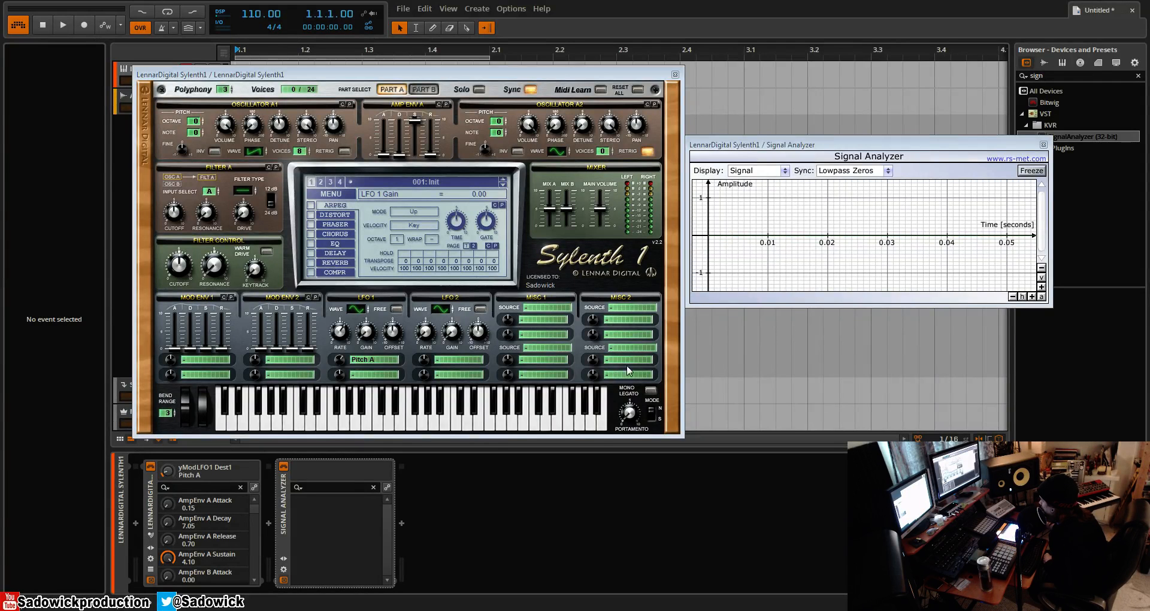
Step: Select Part A, adjust LFO 1's gain and Pitch A modulation amount, and set its rate to 1/2D
{"action": "left_click", "coordinate": [397, 89]}
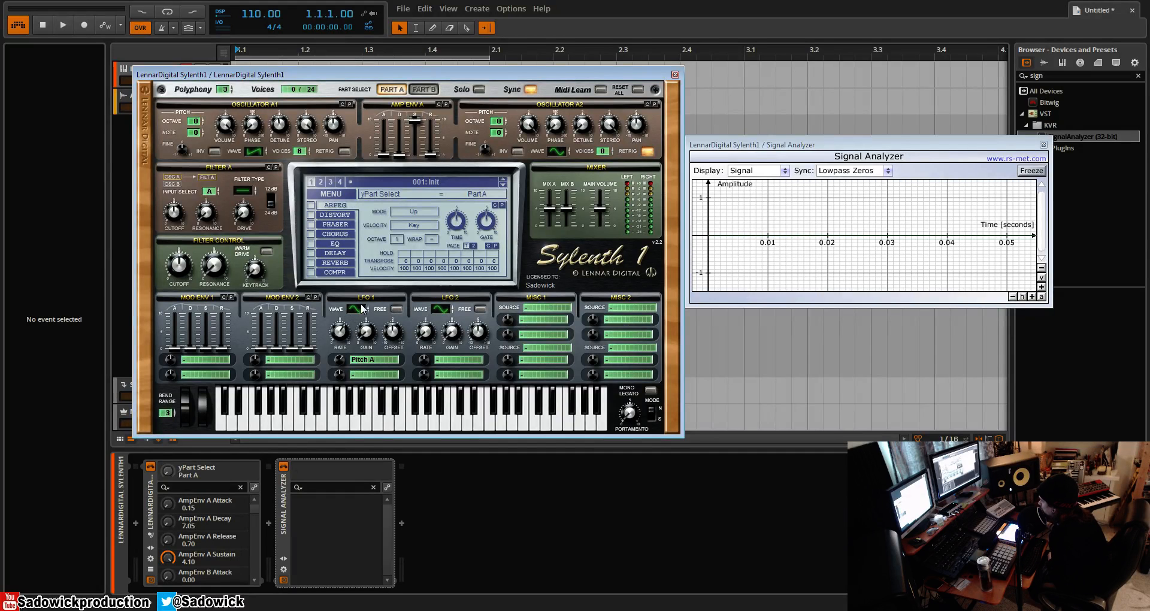
{"action": "left_click_drag", "start_coordinate": [368, 331], "coordinate": [345, 400]}
{"action": "mouse_move", "coordinate": [340, 360]}
{"action": "left_mouse_down"}
{"action": "mouse_move", "coordinate": [342, 317]}
{"action": "mouse_move", "coordinate": [368, 315]}
{"action": "mouse_move", "coordinate": [342, 347]}
{"action": "mouse_move", "coordinate": [343, 378]}
{"action": "left_mouse_up"}
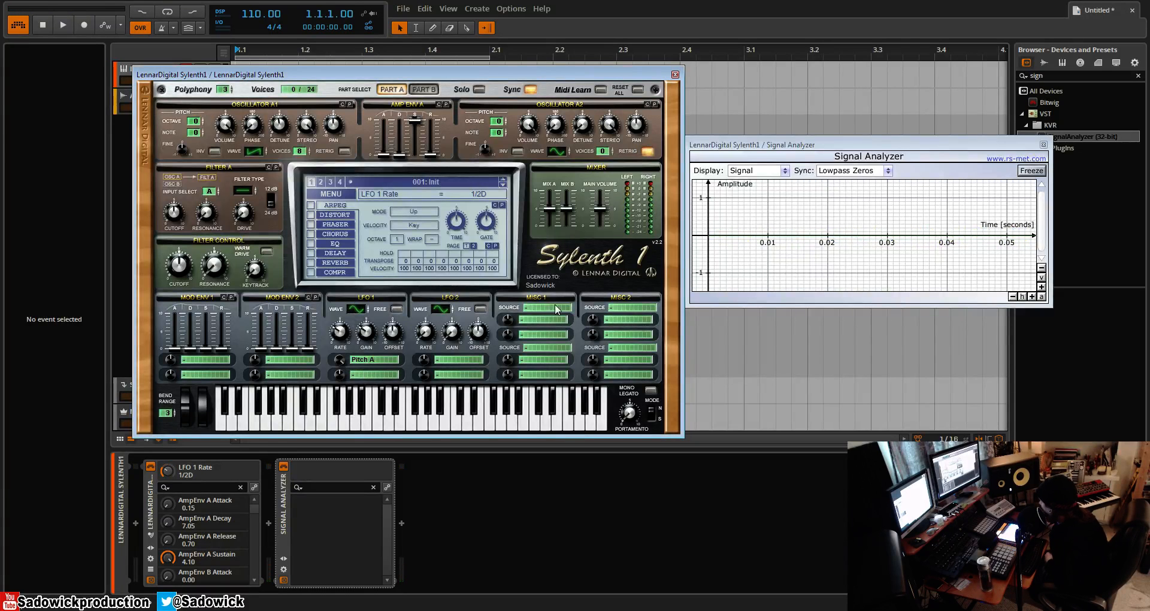
Step: Try preset bank 3, go back to bank 1, and reset its first preset to the initial state
{"action": "left_click", "coordinate": [330, 181]}
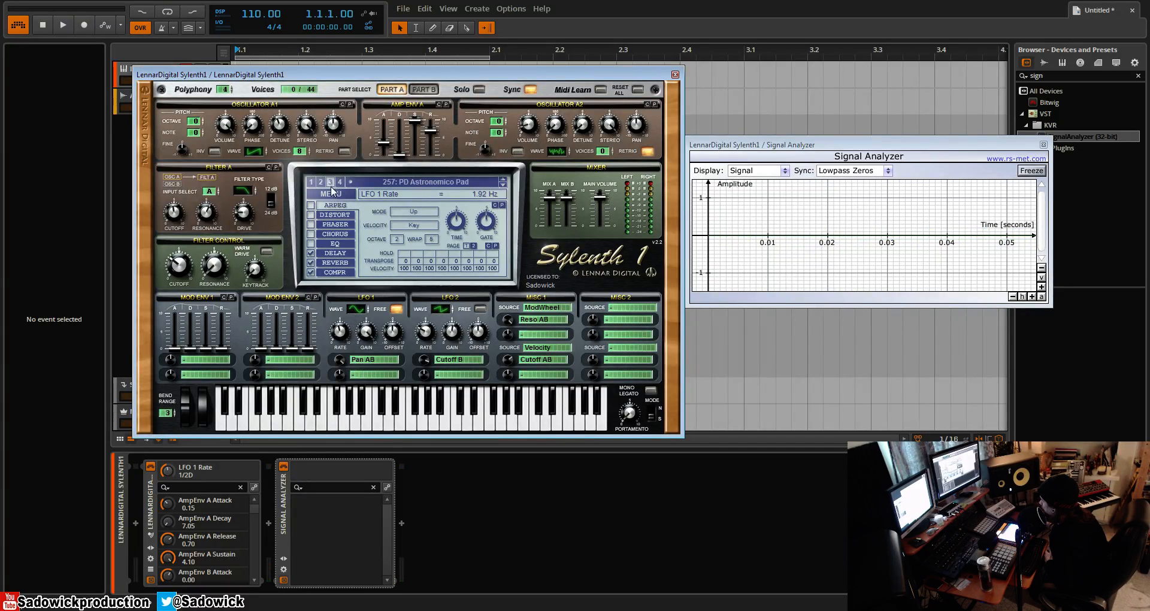
{"action": "left_click", "coordinate": [311, 182]}
{"action": "left_click", "coordinate": [311, 195]}
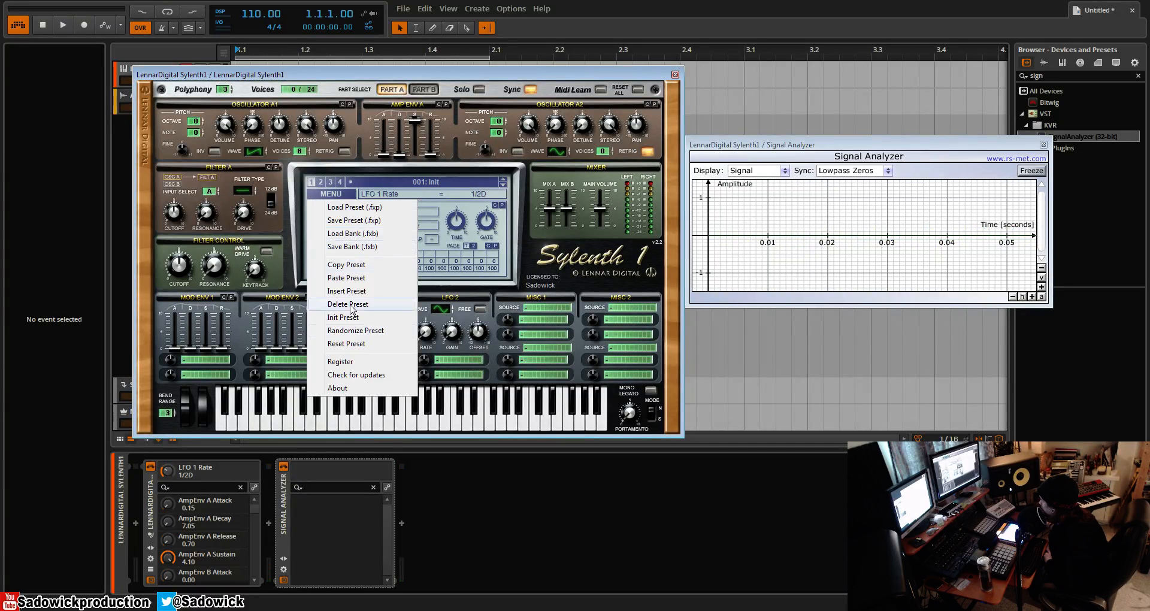
{"action": "left_click", "coordinate": [367, 329]}
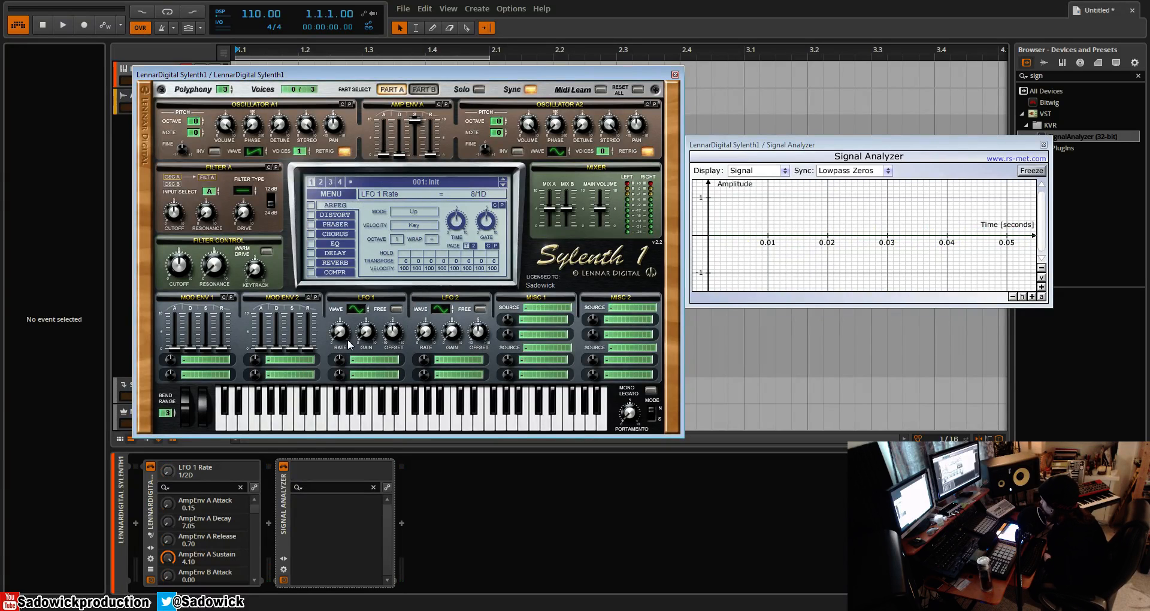
Step: Route ModWheel to Cutoff A in the first Misc 1 modulation slot
{"action": "left_click", "coordinate": [545, 307]}
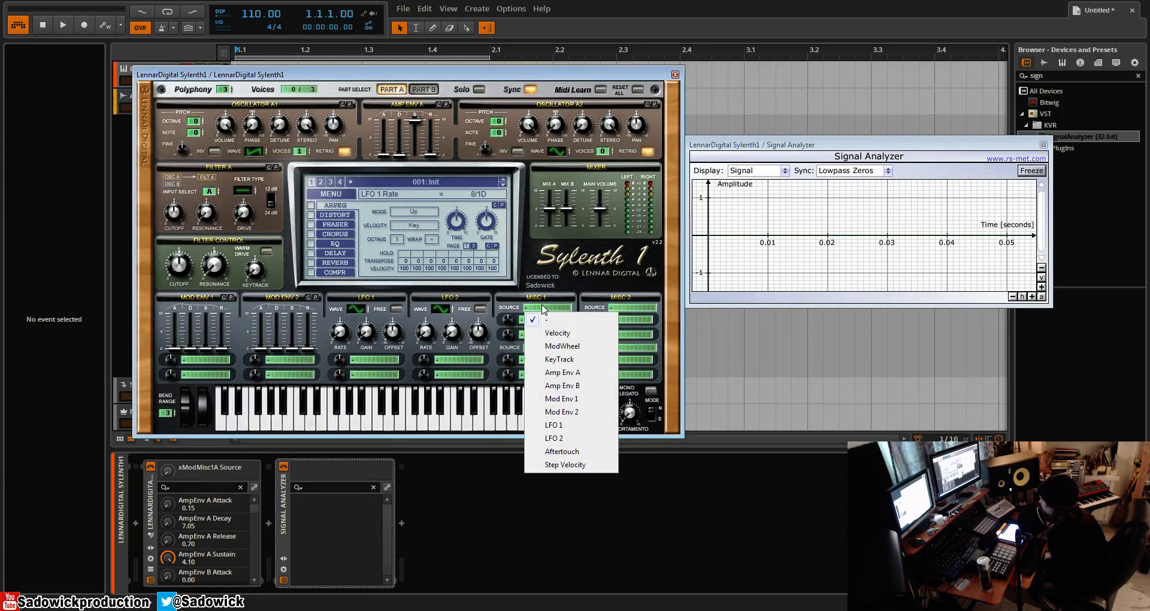
{"action": "left_click", "coordinate": [562, 347]}
{"action": "left_click_drag", "start_coordinate": [200, 410], "coordinate": [205, 396]}
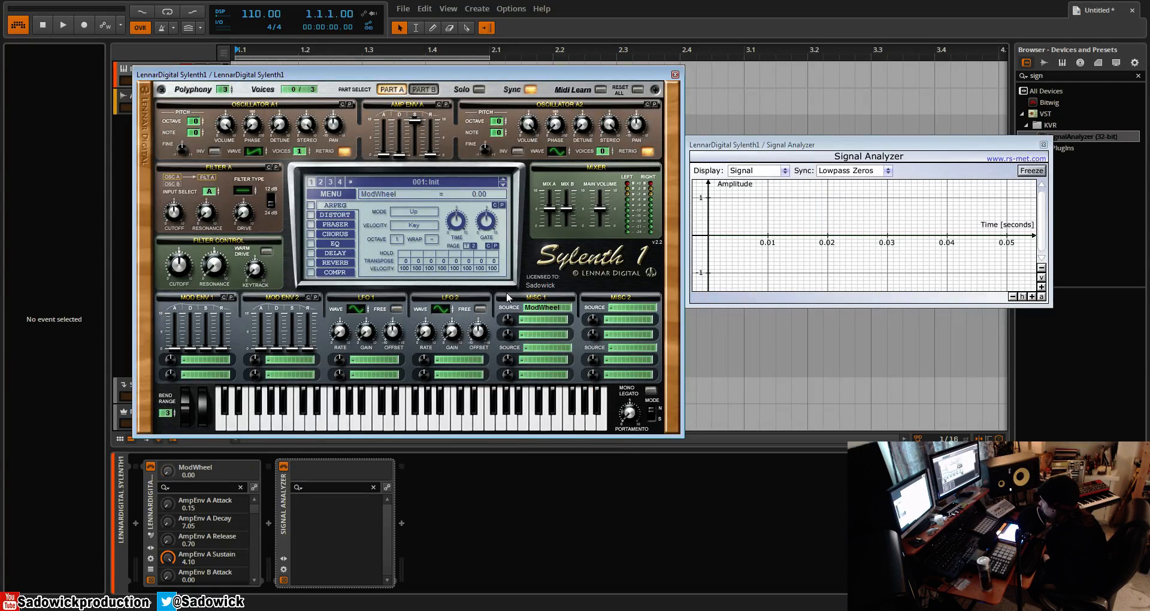
{"action": "left_click", "coordinate": [543, 327]}
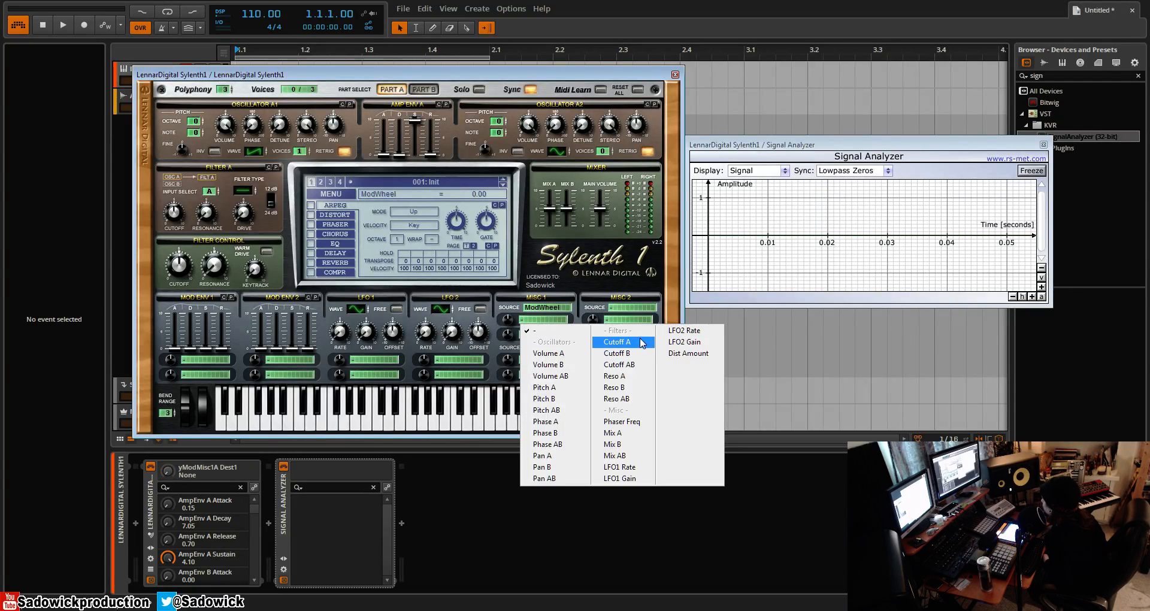
{"action": "left_click", "coordinate": [640, 345]}
Step: Enable Filter A's low-pass type, adjust the filter control cutoff and Cutoff A modulation amount, and sweep the mod wheel back to 0.00
{"action": "left_click", "coordinate": [243, 190]}
{"action": "left_click_drag", "start_coordinate": [174, 264], "coordinate": [175, 288]}
{"action": "mouse_move", "coordinate": [201, 415]}
{"action": "left_mouse_down"}
{"action": "mouse_move", "coordinate": [223, 299]}
{"action": "mouse_move", "coordinate": [221, 411]}
{"action": "left_mouse_up"}
{"action": "left_click_drag", "start_coordinate": [508, 318], "coordinate": [518, 434]}
{"action": "mouse_move", "coordinate": [203, 418]}
{"action": "left_mouse_down"}
{"action": "mouse_move", "coordinate": [216, 306]}
{"action": "mouse_move", "coordinate": [216, 422]}
{"action": "left_mouse_up"}
{"action": "left_click_drag", "start_coordinate": [179, 263], "coordinate": [180, 242]}
{"action": "left_click_drag", "start_coordinate": [204, 415], "coordinate": [228, 474]}
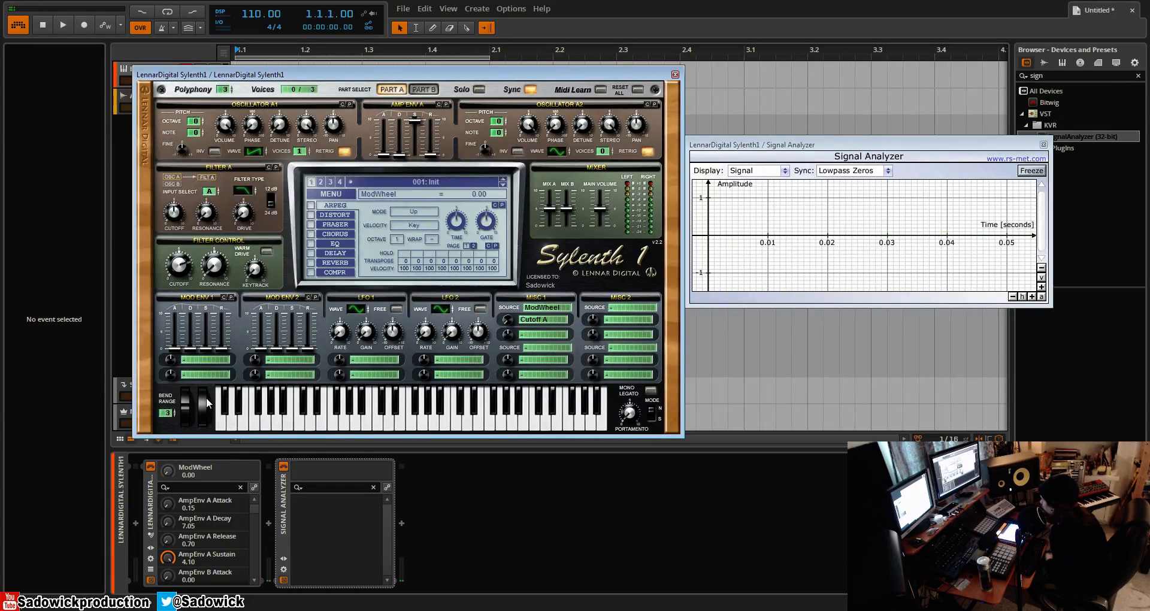
{"action": "left_click_drag", "start_coordinate": [208, 400], "coordinate": [218, 458]}
Step: Change the first Misc 1 destination to Pitch A with an amount of 10.00 and test it with a note
{"action": "left_click", "coordinate": [541, 324]}
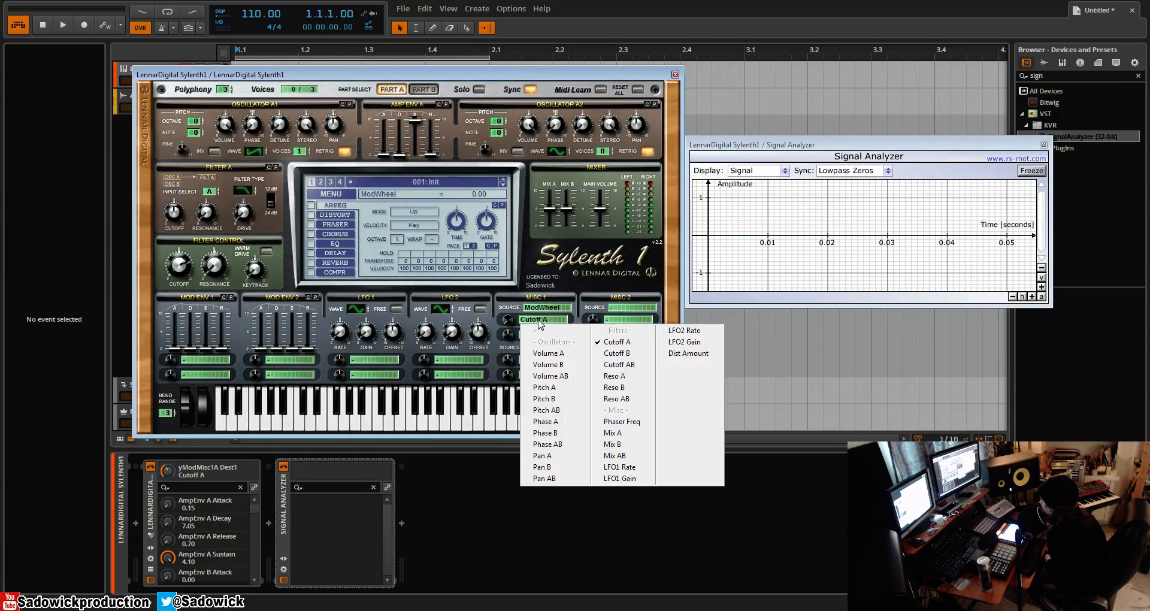
{"action": "left_click", "coordinate": [550, 392]}
{"action": "left_click_drag", "start_coordinate": [514, 330], "coordinate": [527, 207]}
{"action": "left_click", "coordinate": [267, 431]}
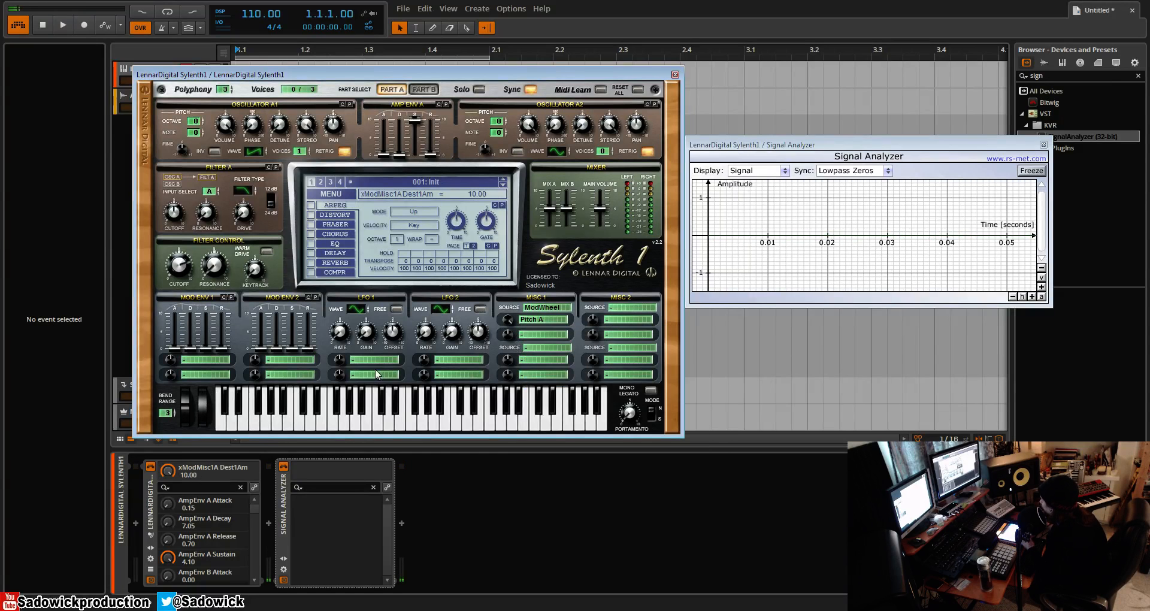
Step: Set the first Misc 1 destination to LFO1 Gain and LFO 1's first destination to Pitch A
{"action": "left_click", "coordinate": [549, 321]}
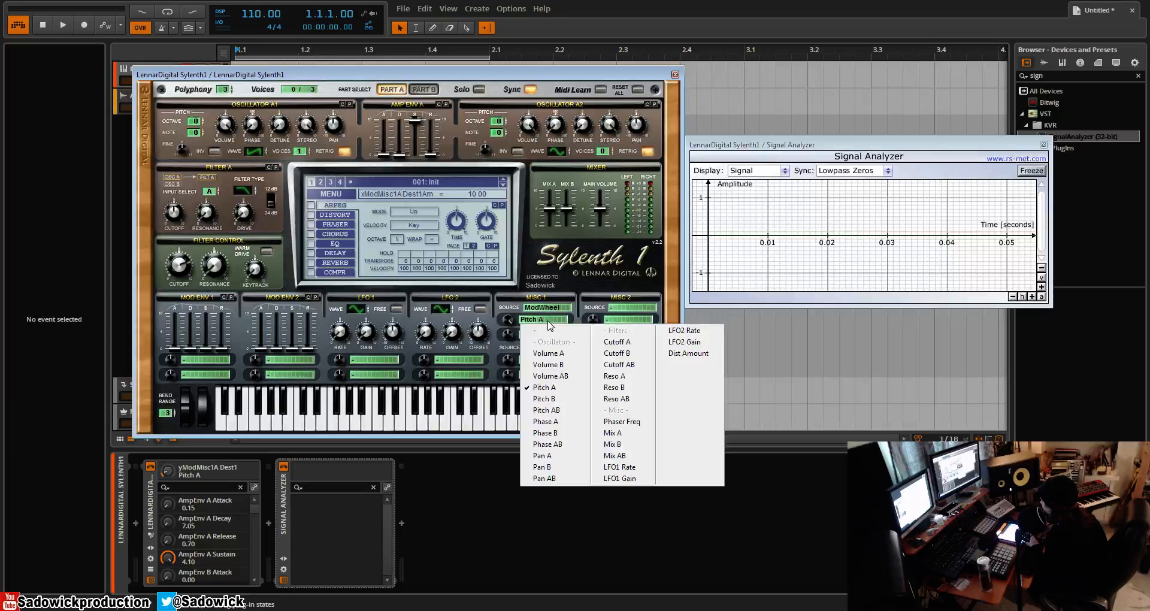
{"action": "left_click", "coordinate": [631, 479]}
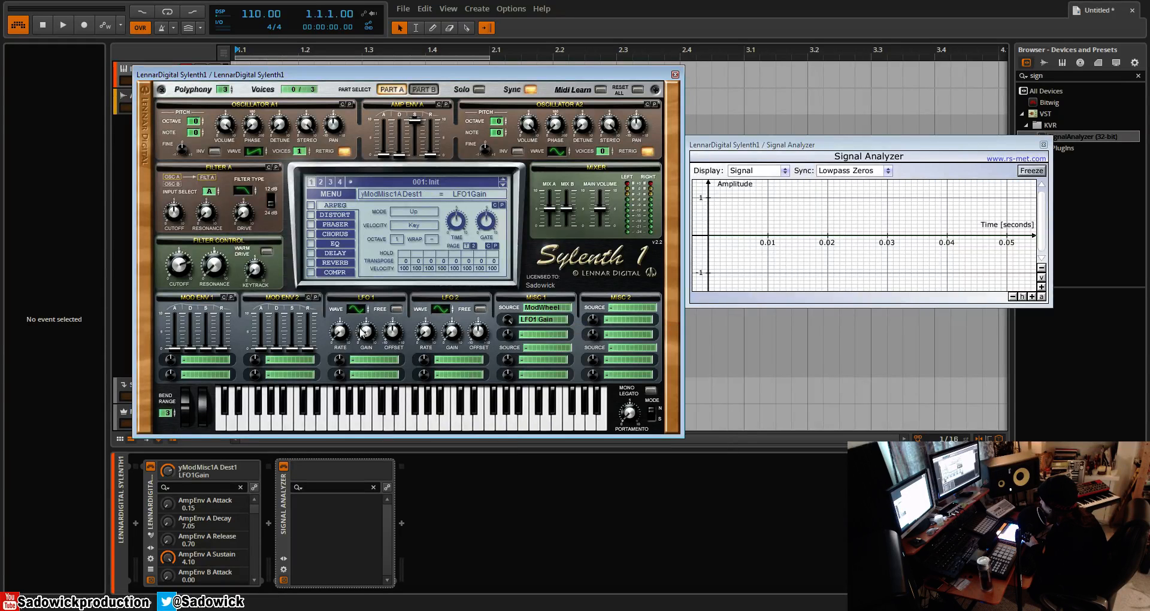
{"action": "left_click", "coordinate": [369, 362]}
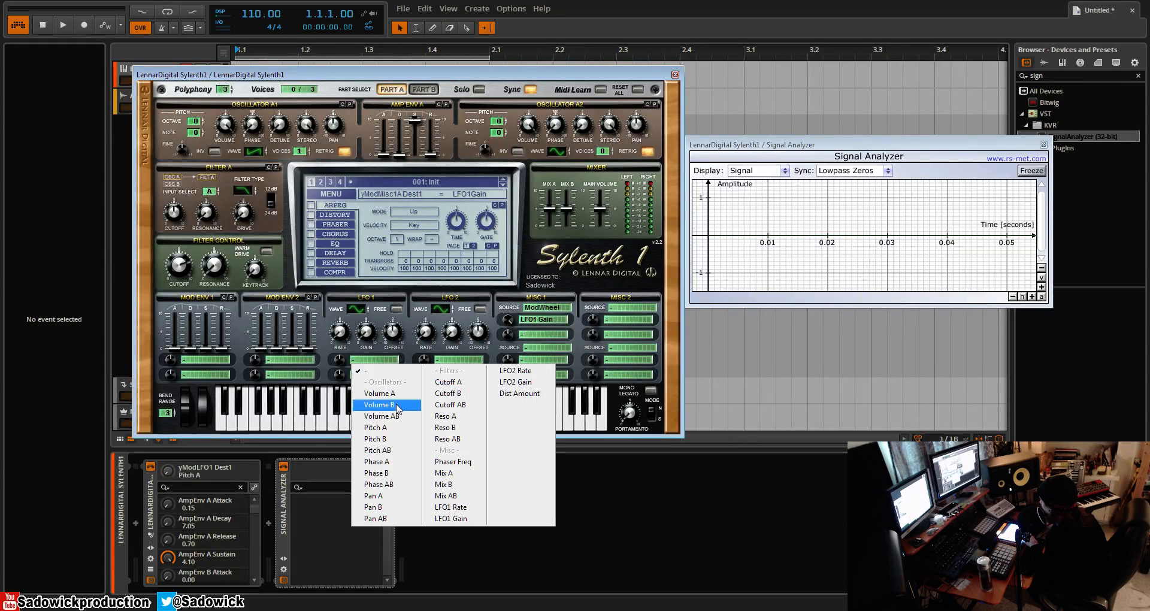
{"action": "left_click", "coordinate": [384, 430]}
Step: Set LFO 1's Pitch A amount to 1.62, adjust the LFO1 Gain modulation amount, and test it by sweeping the mod wheel
{"action": "left_click_drag", "start_coordinate": [338, 360], "coordinate": [367, 330]}
{"action": "mouse_move", "coordinate": [203, 414]}
{"action": "left_mouse_down"}
{"action": "mouse_move", "coordinate": [206, 377]}
{"action": "mouse_move", "coordinate": [214, 446]}
{"action": "left_mouse_up"}
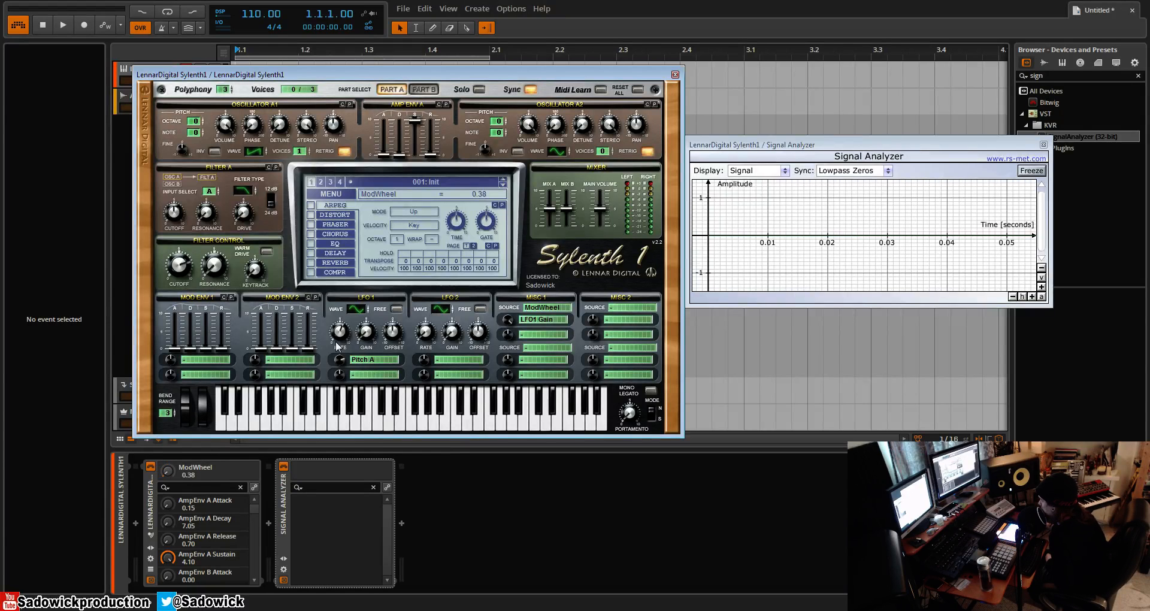
{"action": "left_click", "coordinate": [340, 361]}
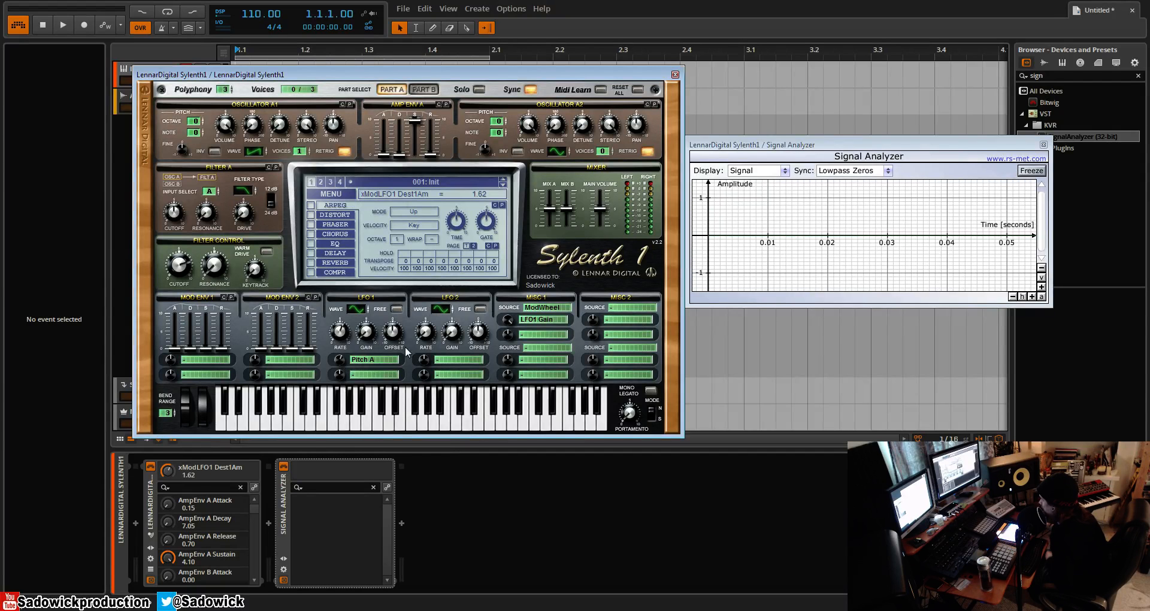
{"action": "left_click", "coordinate": [508, 320]}
{"action": "left_click_drag", "start_coordinate": [512, 324], "coordinate": [511, 317]}
{"action": "left_click_drag", "start_coordinate": [200, 414], "coordinate": [213, 496]}
Step: Switch the first Misc 1 source to LFO 1 with LFO 1 gain at 1.14, and set its destination to Cutoff A
{"action": "left_click", "coordinate": [543, 307]}
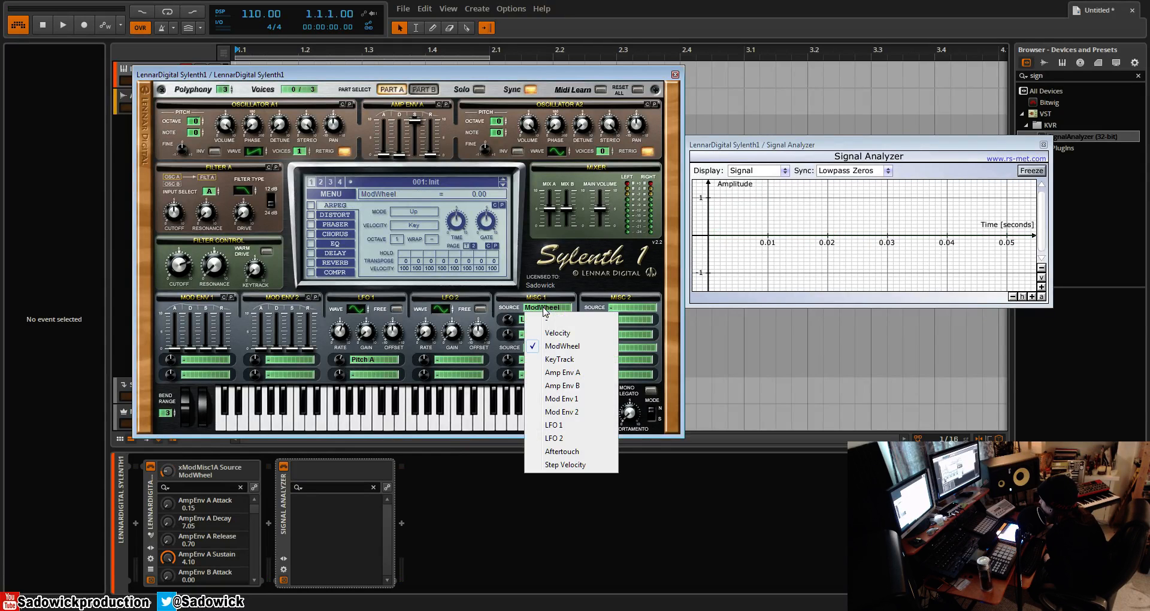
{"action": "left_click", "coordinate": [564, 425]}
{"action": "left_click_drag", "start_coordinate": [366, 335], "coordinate": [374, 327]}
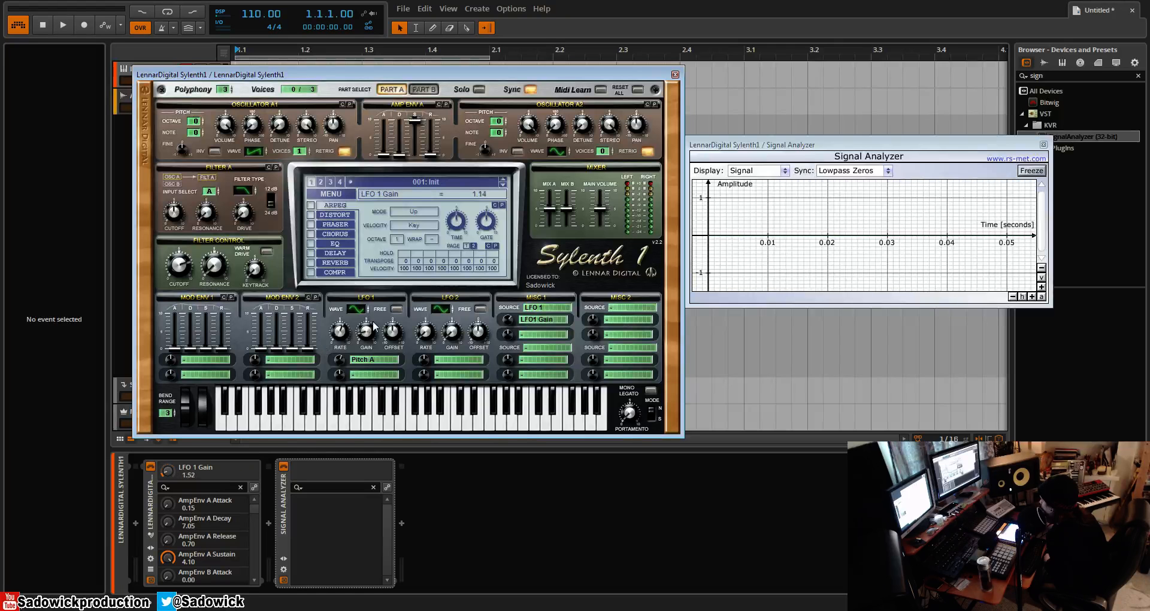
{"action": "left_click", "coordinate": [534, 337]}
{"action": "left_click", "coordinate": [535, 337]}
{"action": "left_click", "coordinate": [542, 321]}
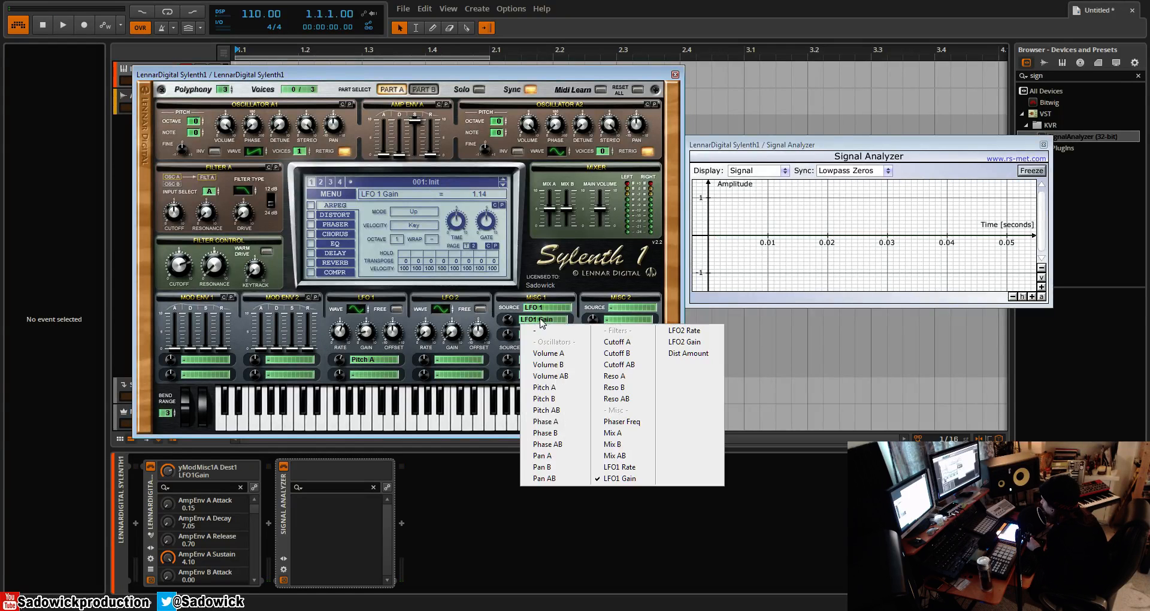
{"action": "left_click", "coordinate": [617, 341]}
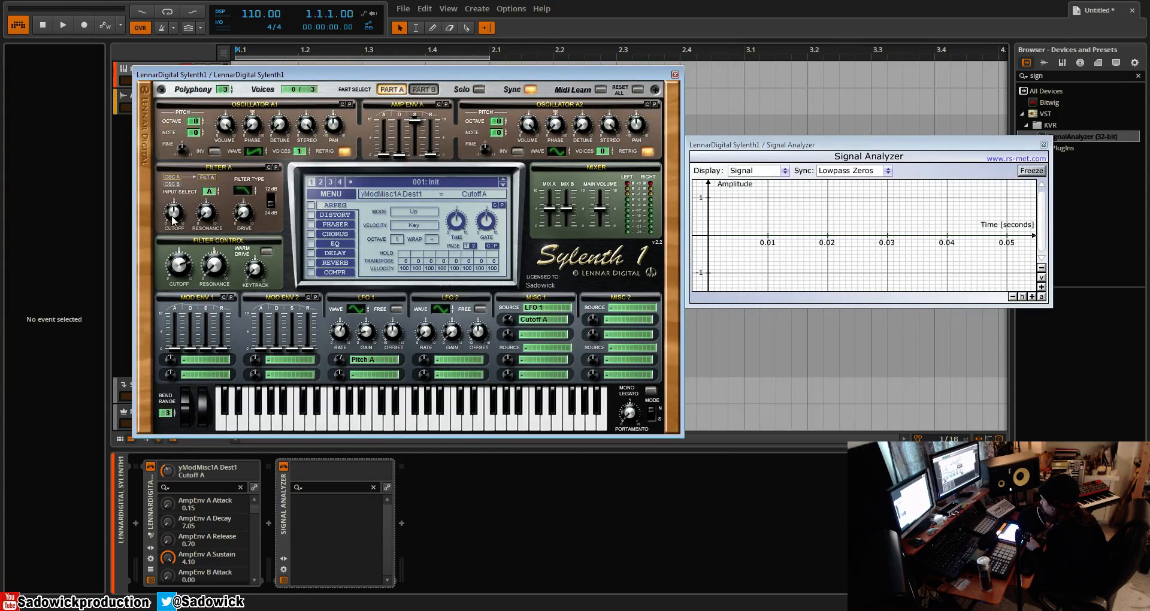
Step: Raise LFO 1's gain to 4.62 and set the filter control cutoff to 478.80 Hz
{"action": "left_click", "coordinate": [365, 333]}
{"action": "left_click_drag", "start_coordinate": [364, 336], "coordinate": [374, 301]}
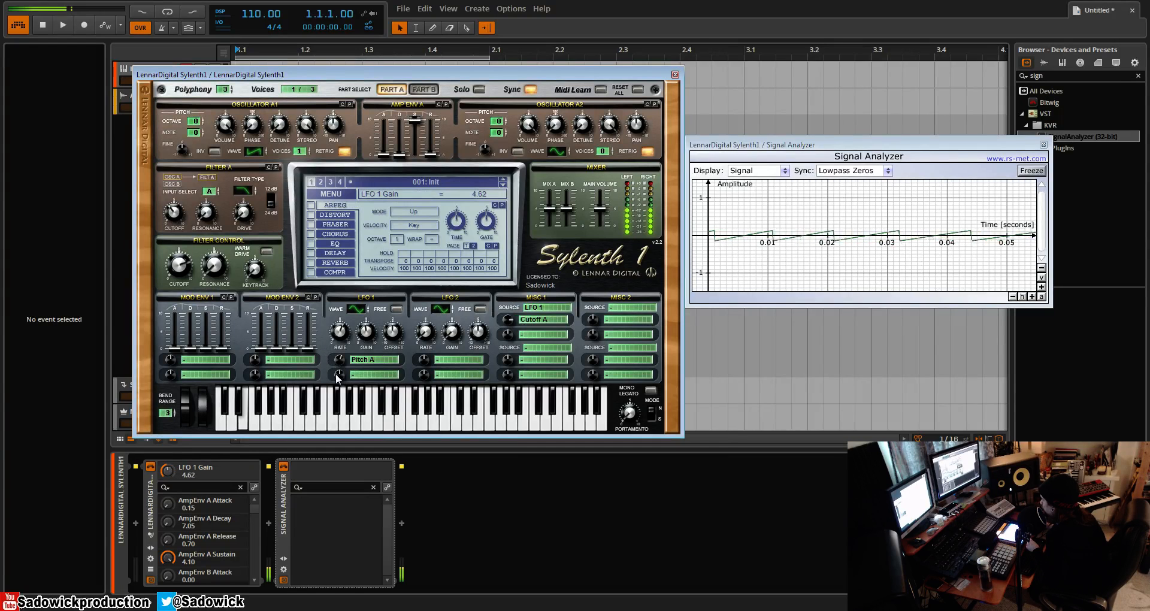
{"action": "left_click", "coordinate": [178, 265]}
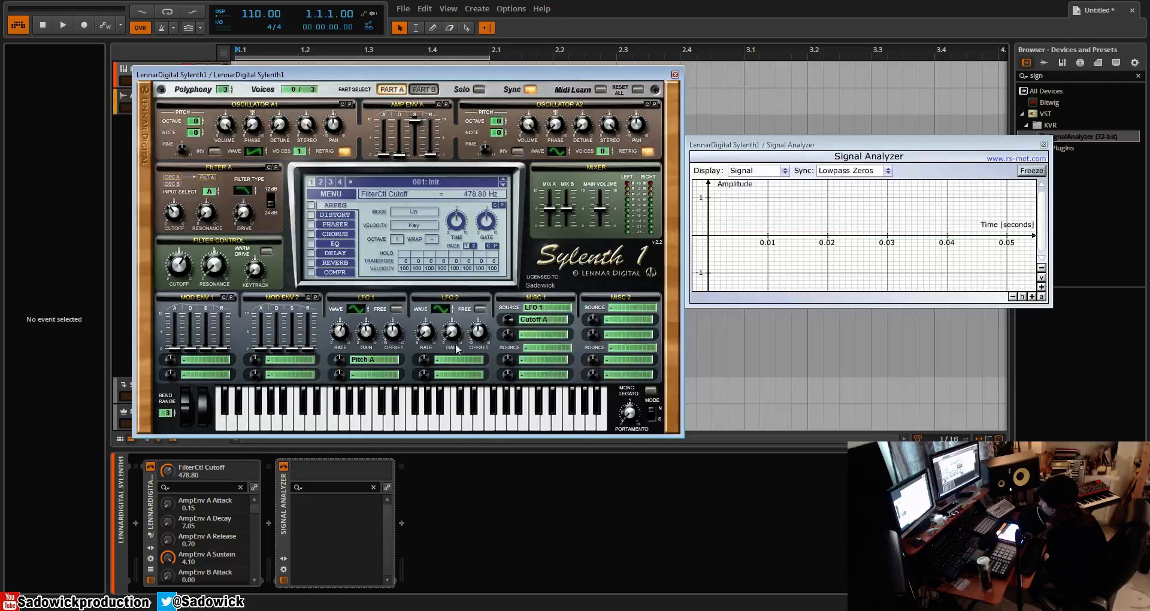
Step: Assign Reso AB as LFO 1's second destination and Mix B as Misc 1's second destination, adjusting the LFO 1 modulation amounts
{"action": "left_click", "coordinate": [365, 375]}
{"action": "left_click", "coordinate": [449, 454]}
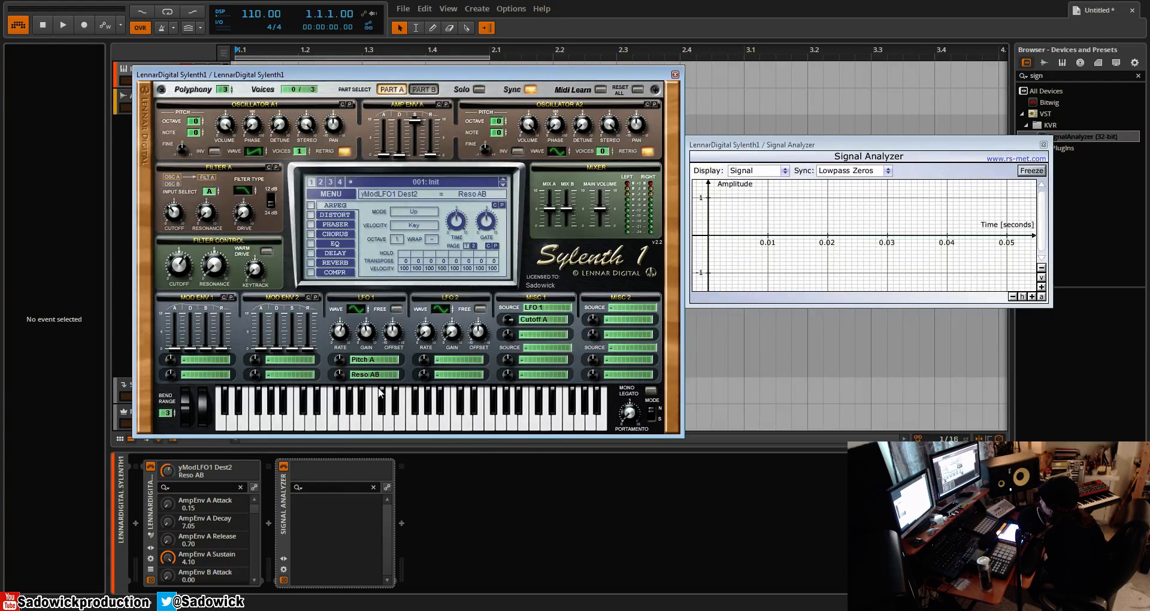
{"action": "left_click", "coordinate": [548, 336]}
{"action": "left_click", "coordinate": [617, 464]}
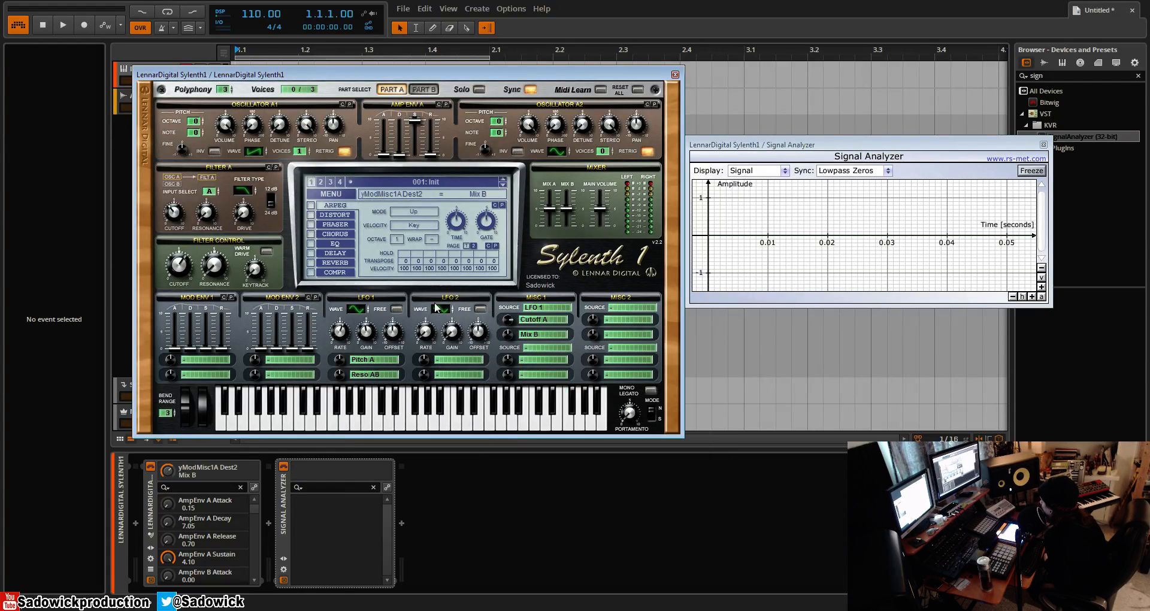
{"action": "left_click", "coordinate": [349, 360]}
{"action": "left_click_drag", "start_coordinate": [343, 370], "coordinate": [426, 350]}
Step: Change Misc 1's second destination to Cutoff A and adjust its modulation amount
{"action": "left_click", "coordinate": [509, 334]}
{"action": "left_click", "coordinate": [530, 335]}
{"action": "left_click", "coordinate": [631, 357]}
{"action": "left_click_drag", "start_coordinate": [508, 333], "coordinate": [459, 286]}
Step: Set LFO 1's rate to 1/16 and gain to 6.71, and set Filter A's drive to 2.81
{"action": "left_click", "coordinate": [346, 337]}
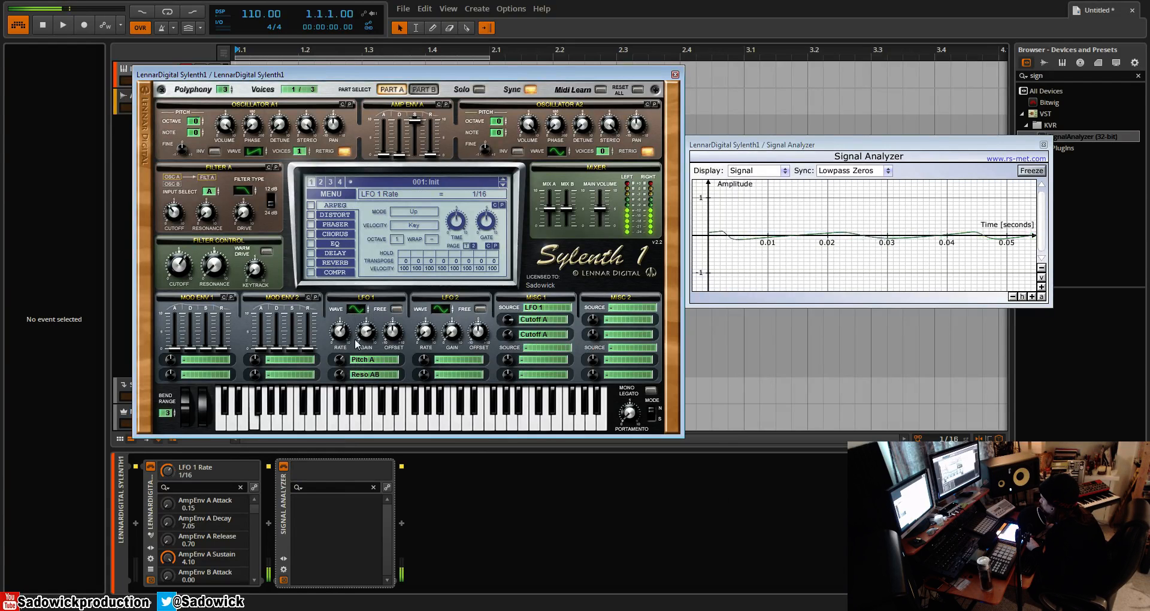
{"action": "mouse_move", "coordinate": [367, 332]}
{"action": "left_mouse_down"}
{"action": "mouse_move", "coordinate": [400, 306]}
{"action": "mouse_move", "coordinate": [378, 320]}
{"action": "left_mouse_up"}
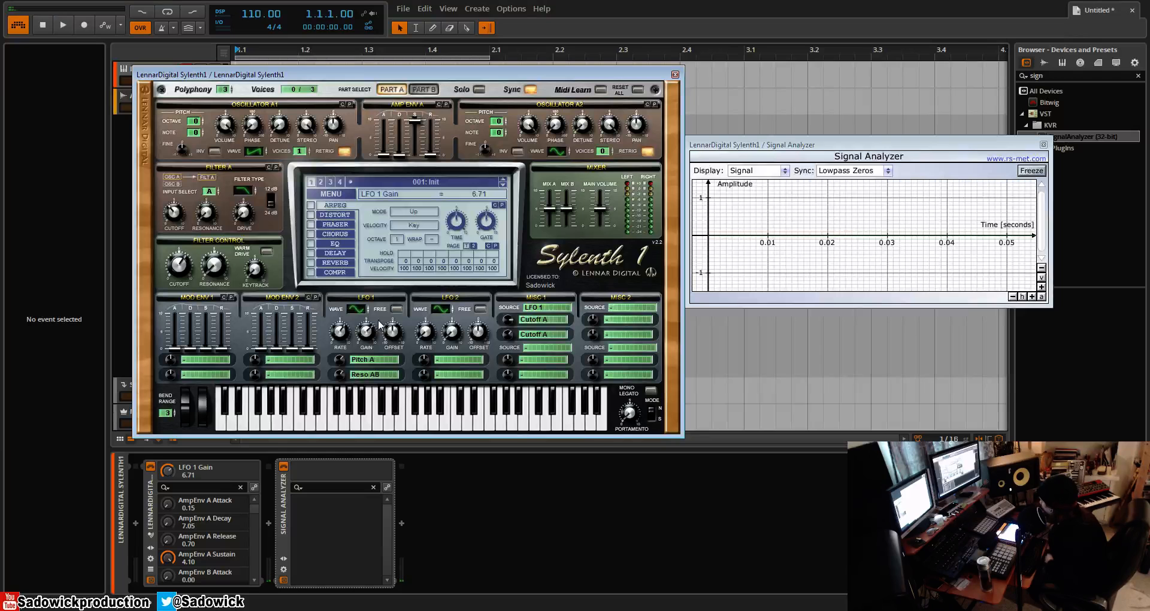
{"action": "left_click", "coordinate": [244, 214]}
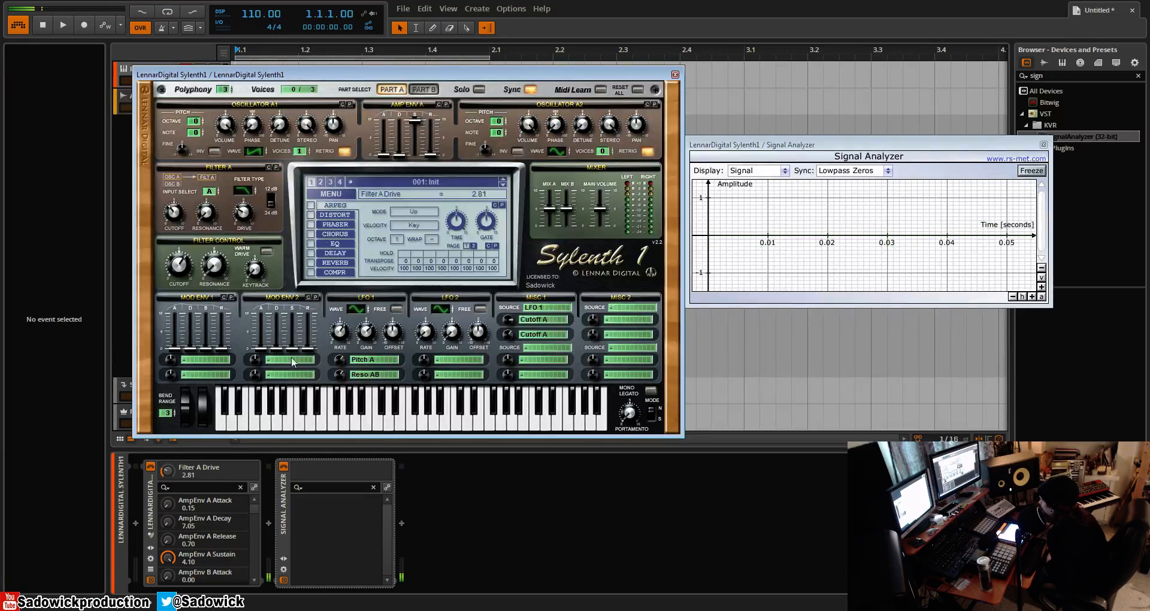
Step: Shape Mod Env 1 with a decay of 2.99 and route it to Cutoff A with an amount of 3.90
{"action": "left_click_drag", "start_coordinate": [172, 347], "coordinate": [210, 292]}
{"action": "left_click_drag", "start_coordinate": [190, 348], "coordinate": [190, 338]}
{"action": "left_click", "coordinate": [207, 359]}
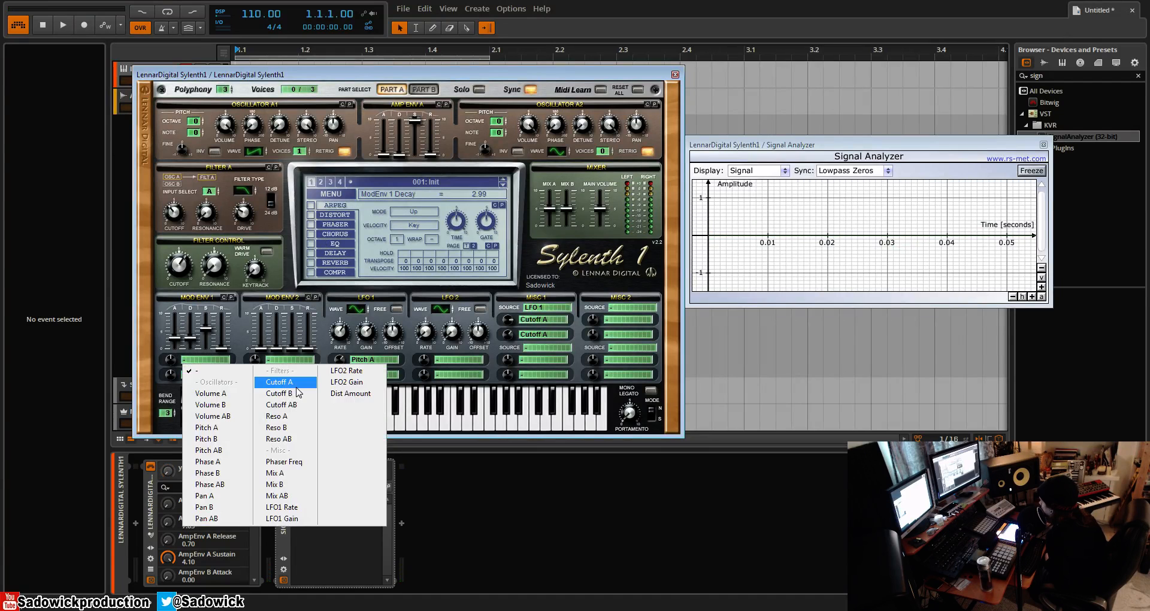
{"action": "left_click", "coordinate": [296, 386]}
Step: Set Mod Env 1's second destination to Pitch A with an amount of 1.24
{"action": "left_click", "coordinate": [207, 374]}
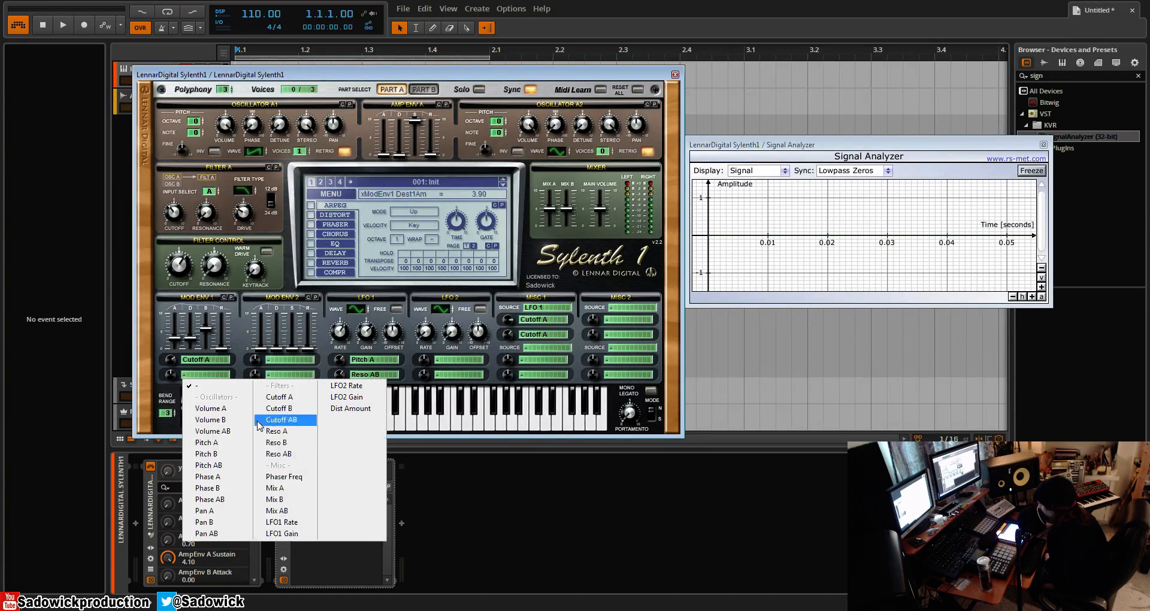
{"action": "left_click", "coordinate": [214, 446]}
{"action": "mouse_move", "coordinate": [170, 375]}
{"action": "left_mouse_down"}
{"action": "mouse_move", "coordinate": [172, 396]}
{"action": "mouse_move", "coordinate": [172, 379]}
{"action": "left_mouse_up"}
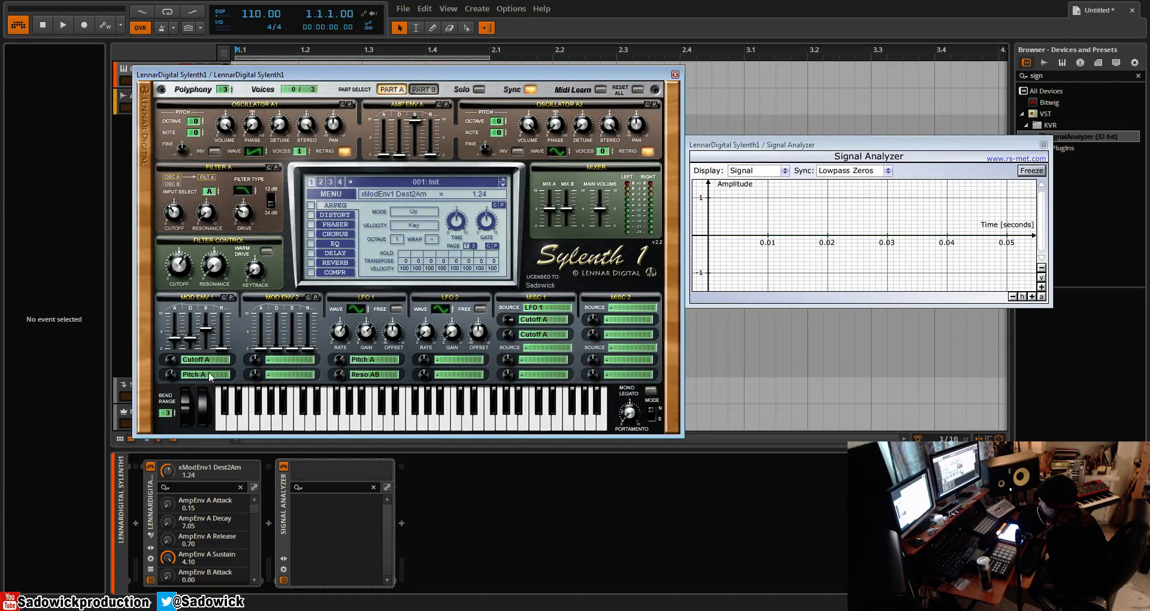
Step: Route Mod Env 1 to Pan A in Misc 1's second source slot with an amount of 5.43
{"action": "left_click", "coordinate": [546, 349]}
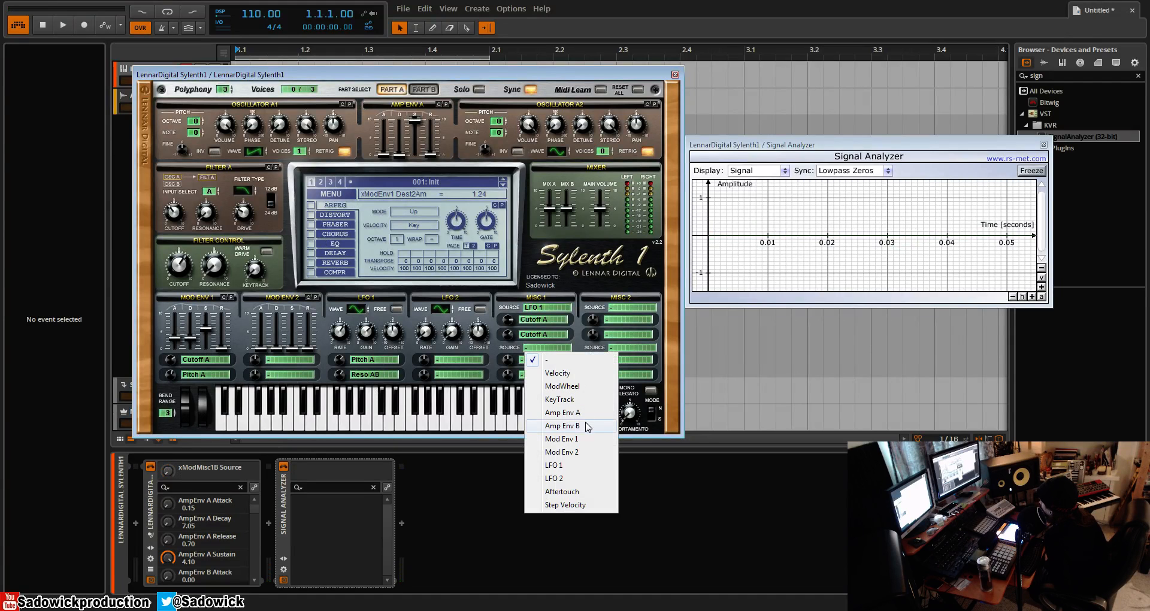
{"action": "left_click", "coordinate": [563, 438]}
{"action": "left_click", "coordinate": [540, 360]}
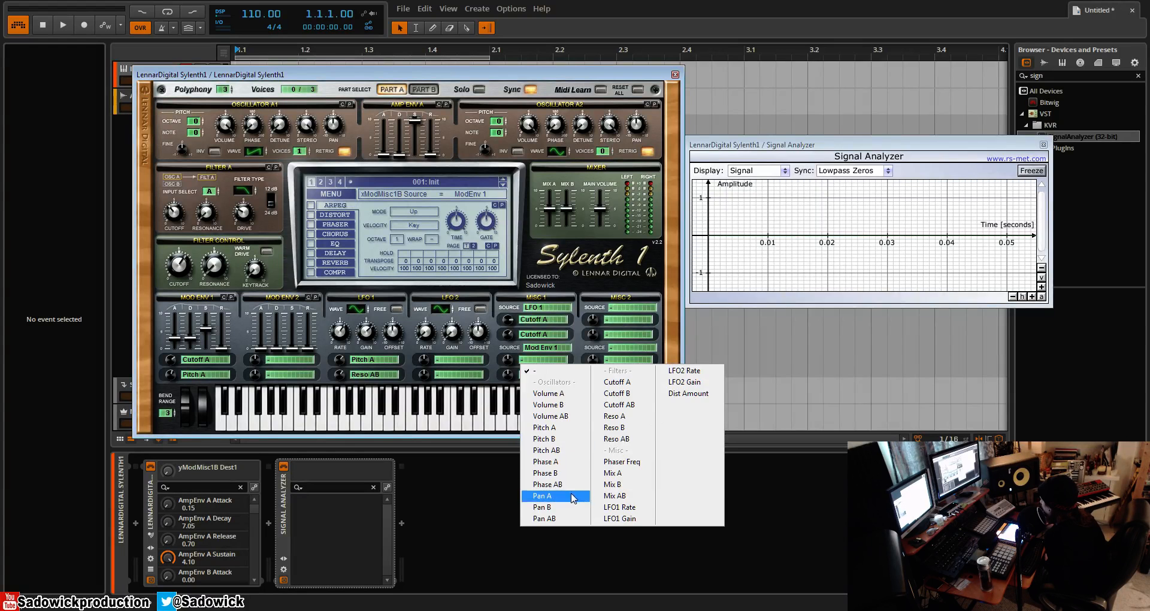
{"action": "left_click", "coordinate": [544, 496]}
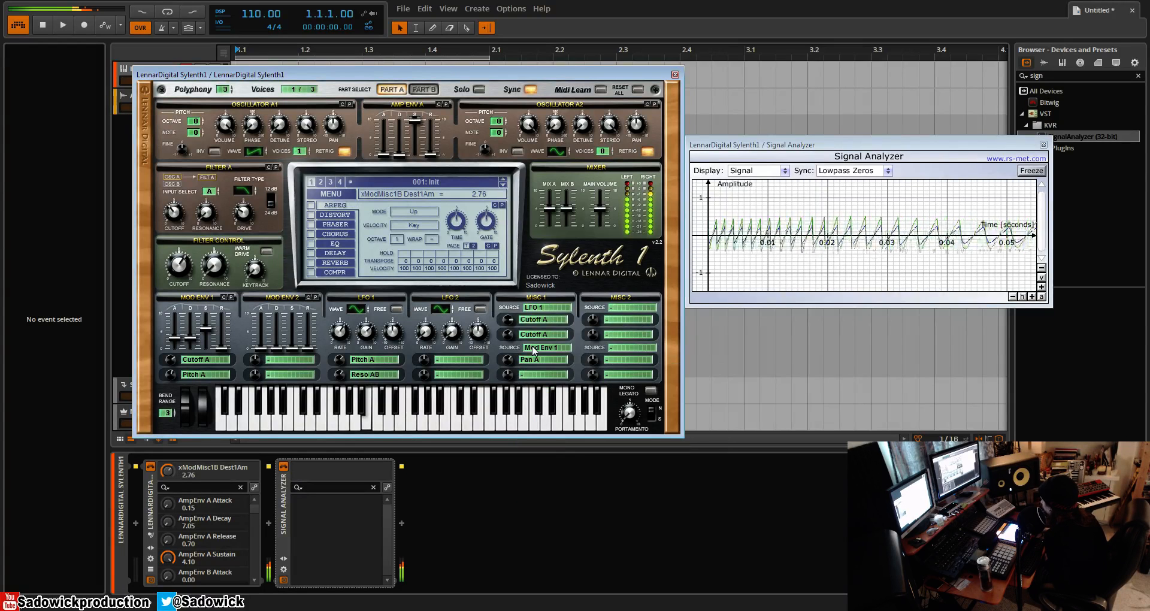
{"action": "left_click_drag", "start_coordinate": [509, 360], "coordinate": [511, 346]}
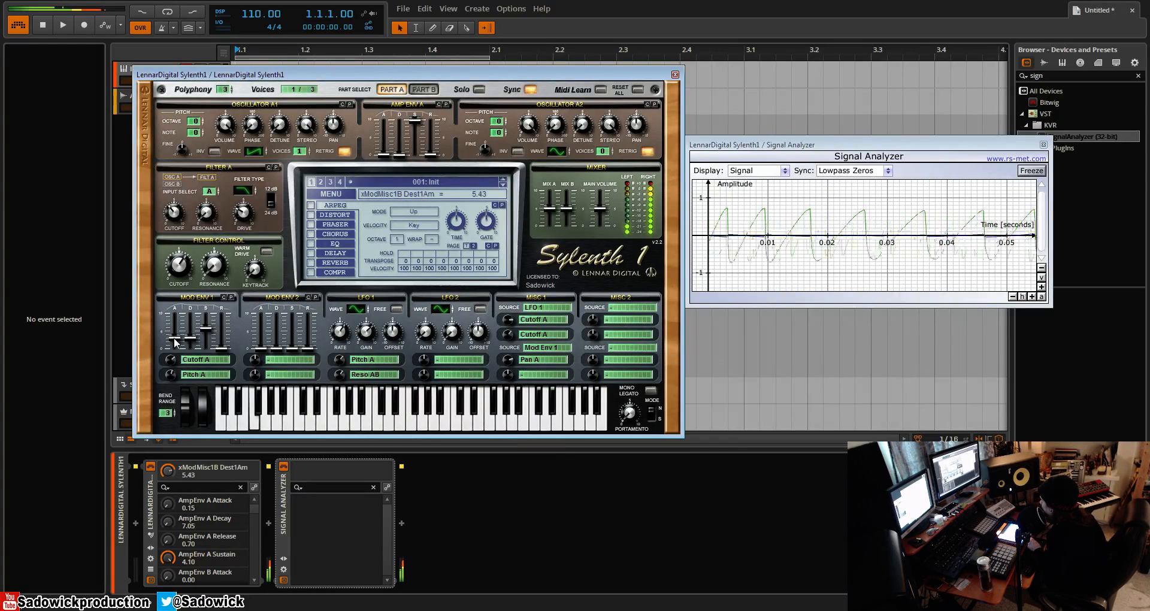
Step: Lower LFO 1's gain to 3.67 and change Misc 1's second source to LFO 2
{"action": "left_click", "coordinate": [362, 339]}
{"action": "left_click_drag", "start_coordinate": [361, 338], "coordinate": [367, 377]}
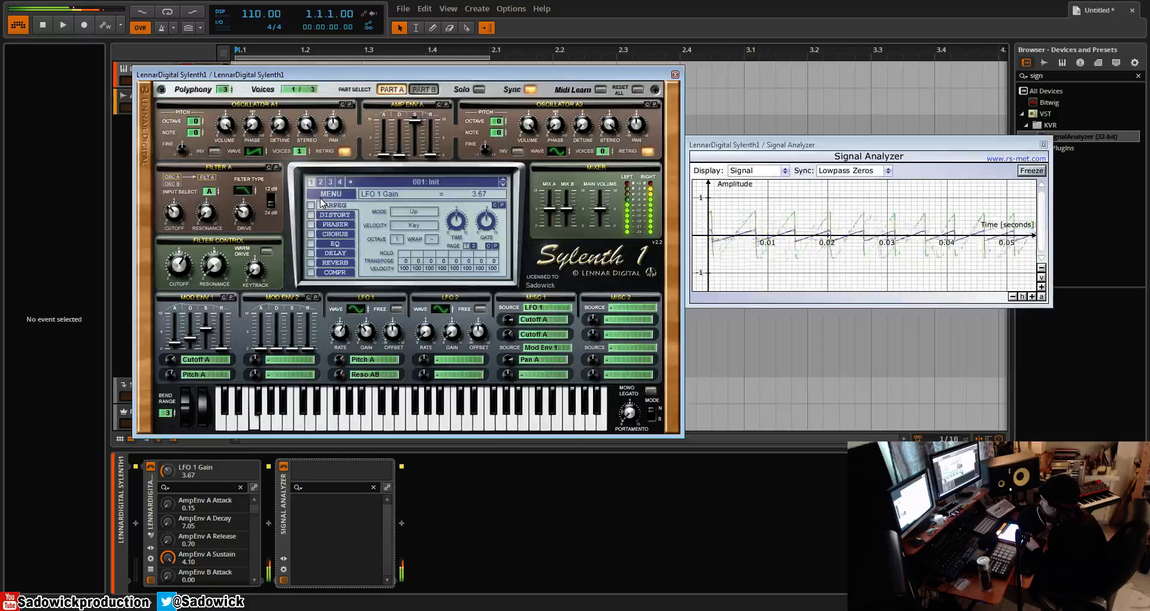
{"action": "left_click", "coordinate": [541, 348]}
{"action": "left_click", "coordinate": [554, 479]}
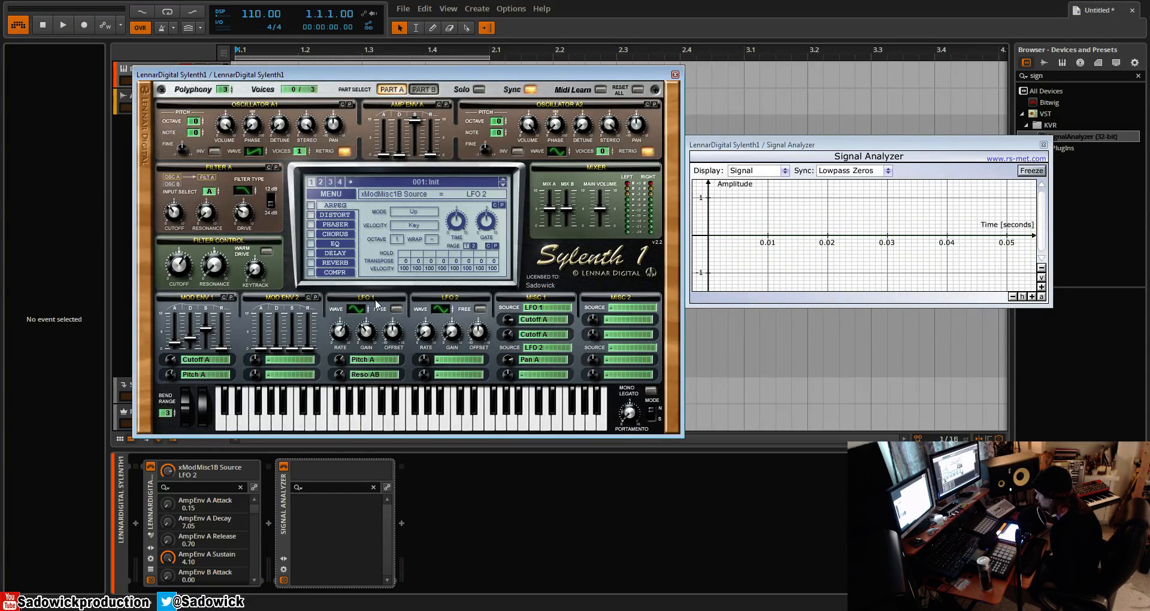
{"action": "left_click", "coordinate": [533, 308]}
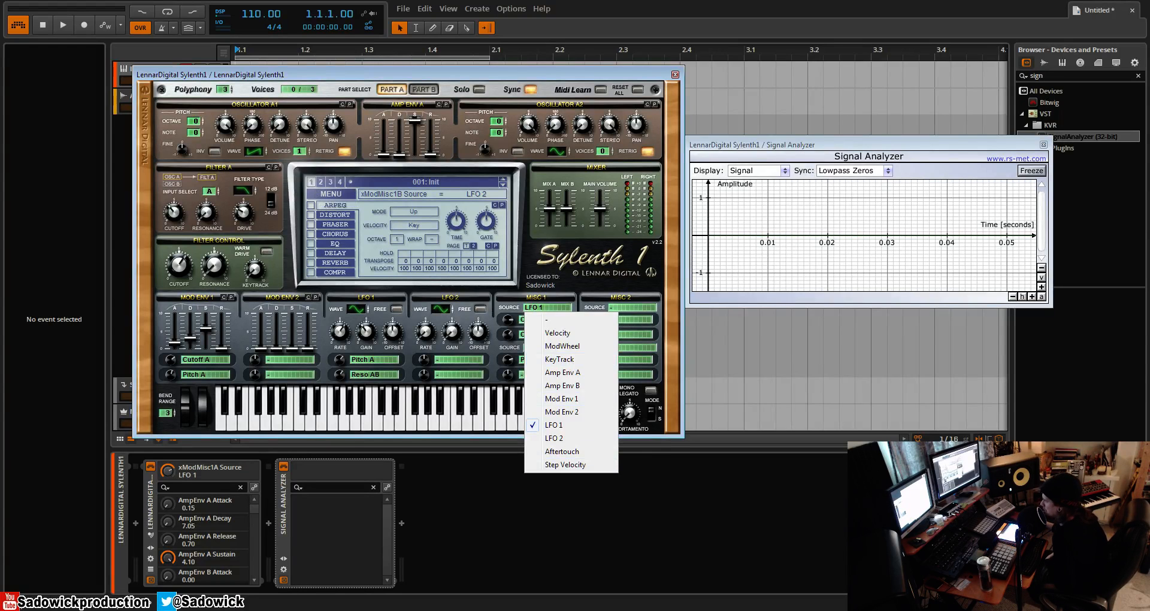
{"action": "key", "text": "Escape"}
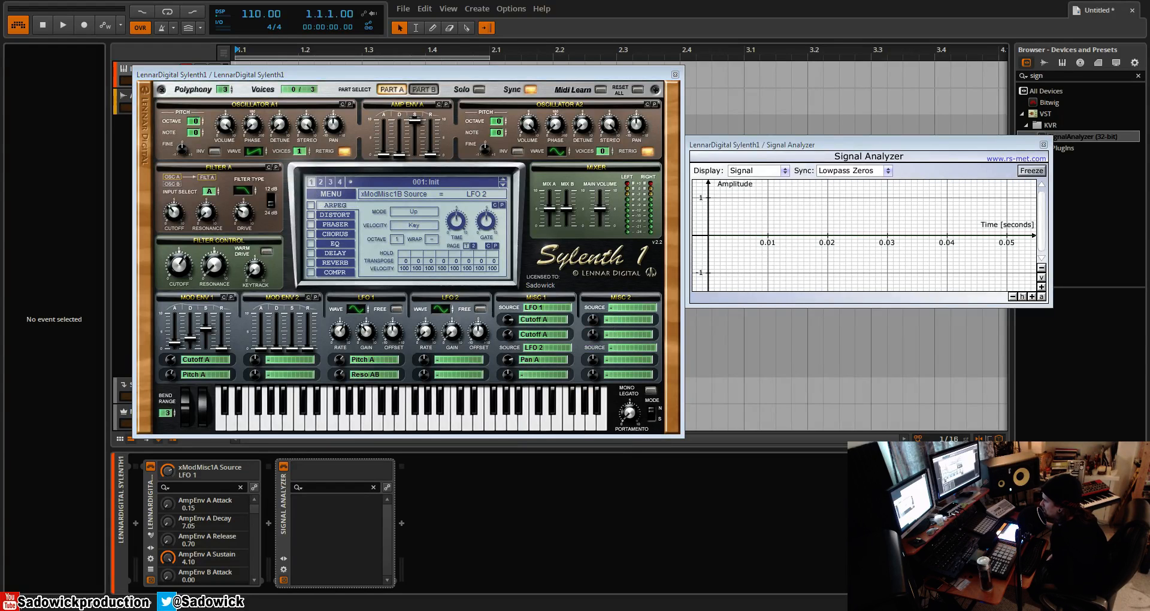